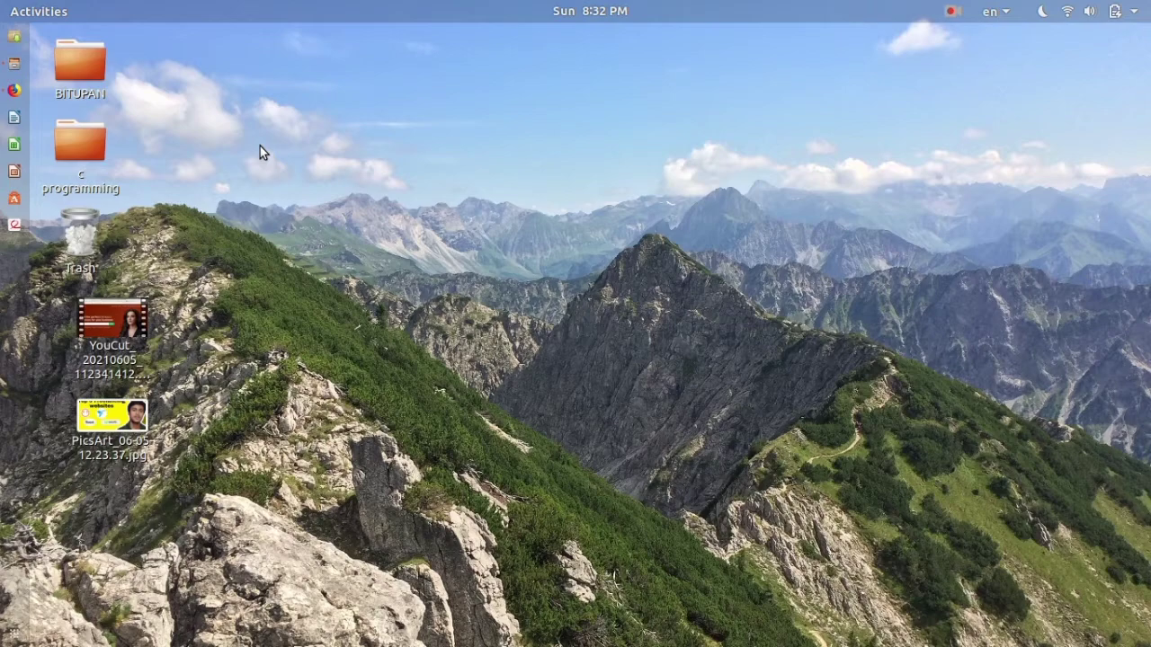
- Switch to Firefox with the Fiverr home page and start the Become a Seller onboarding for the logged-in account
click(13, 90)
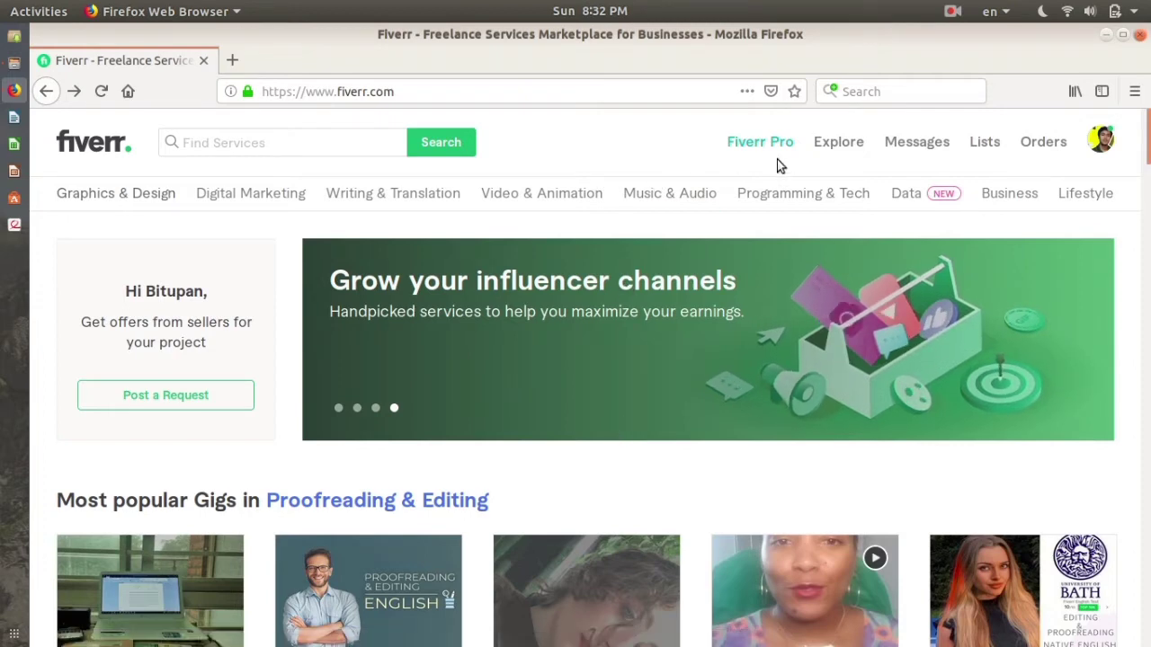
mouse_move(725, 185)
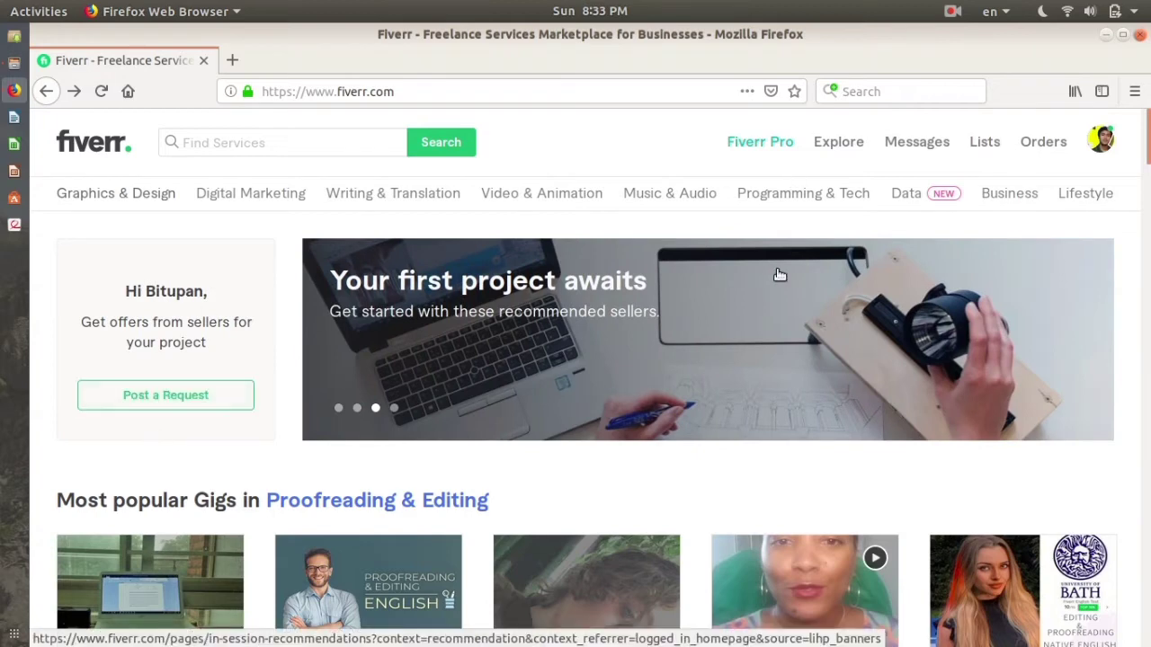
click(1105, 139)
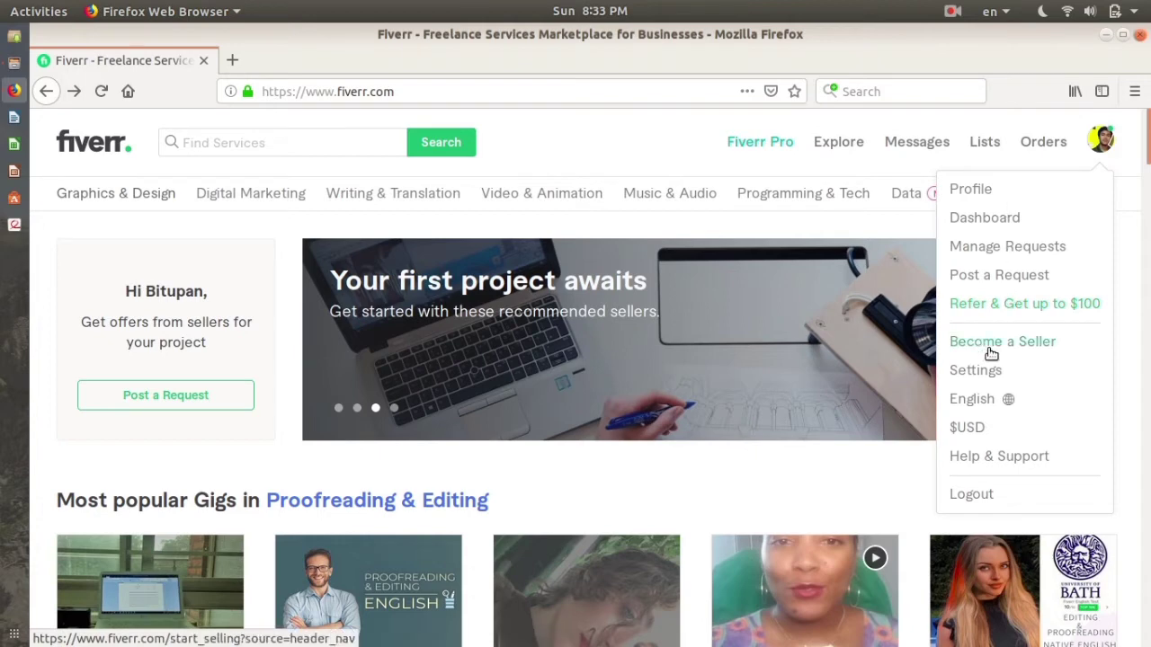
click(1034, 343)
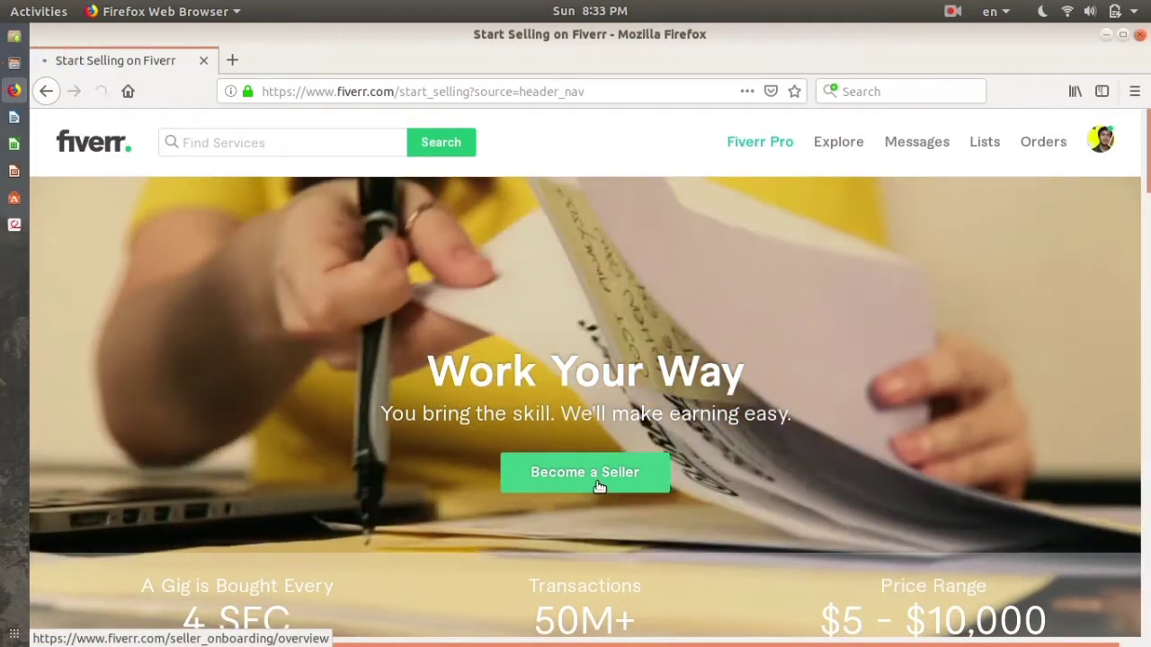
click(599, 486)
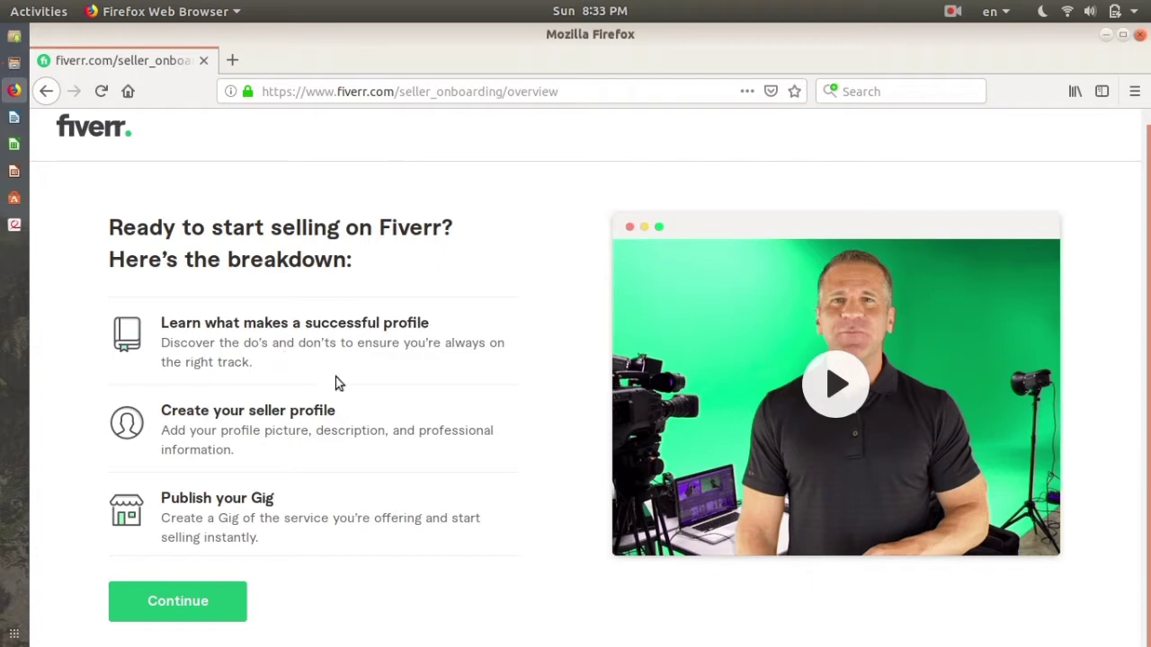
- Go through the seller onboarding overview and its do's and don'ts pages to reach the Personal Info form
click(186, 592)
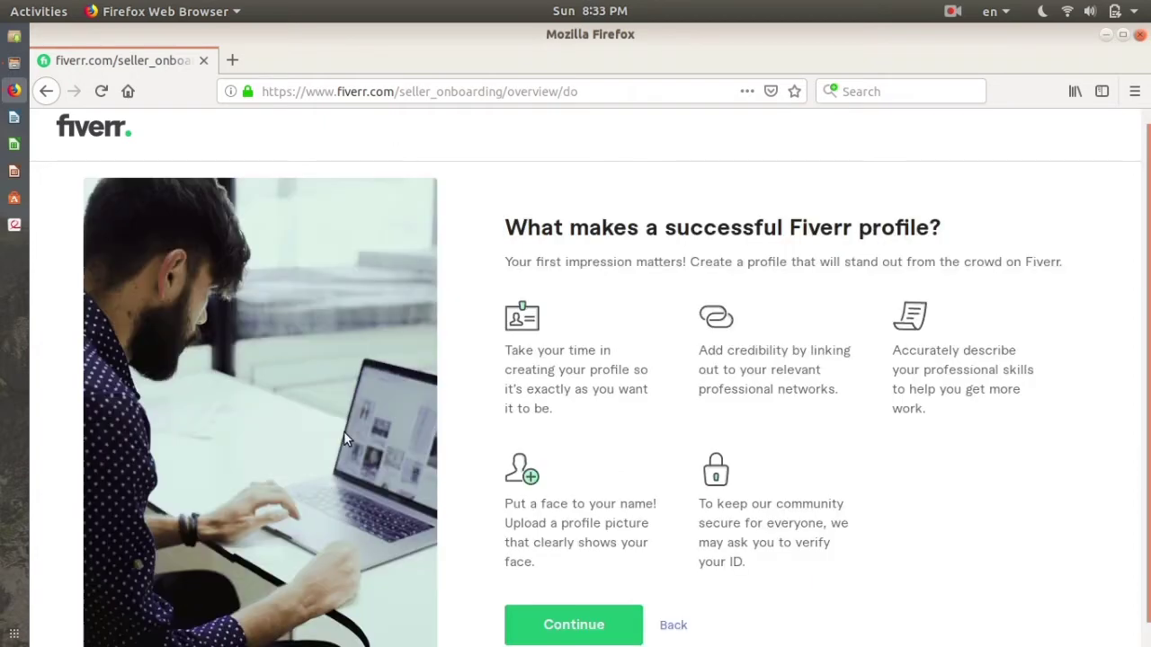
scroll(595, 275, down, 1)
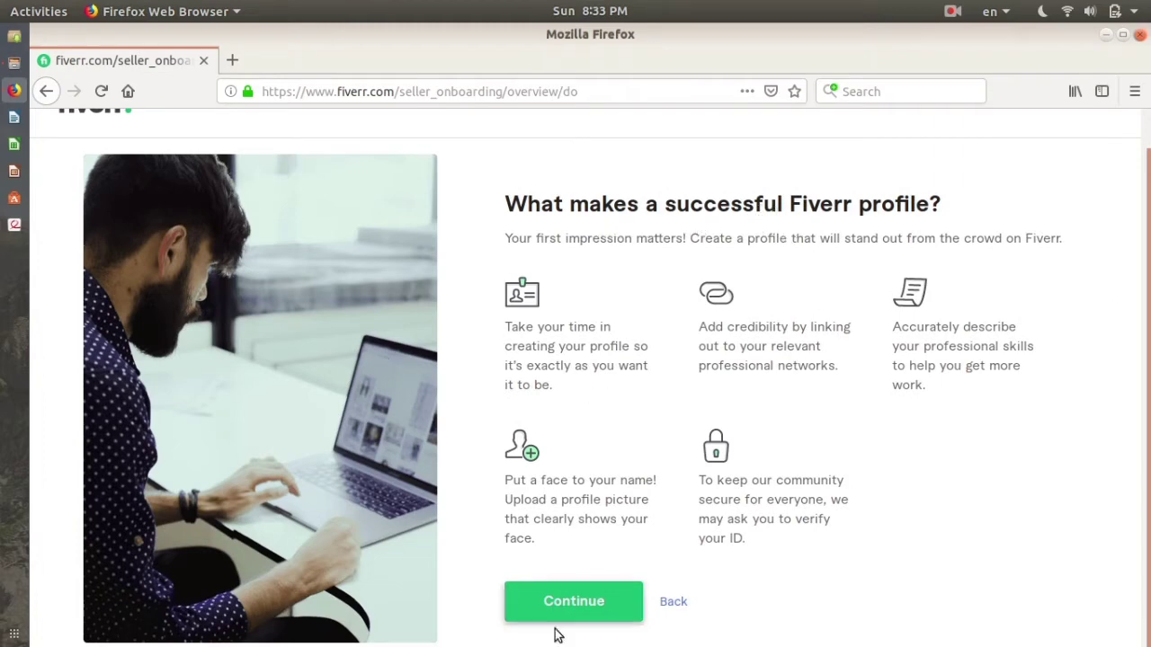
click(565, 600)
scroll(657, 384, down, 1)
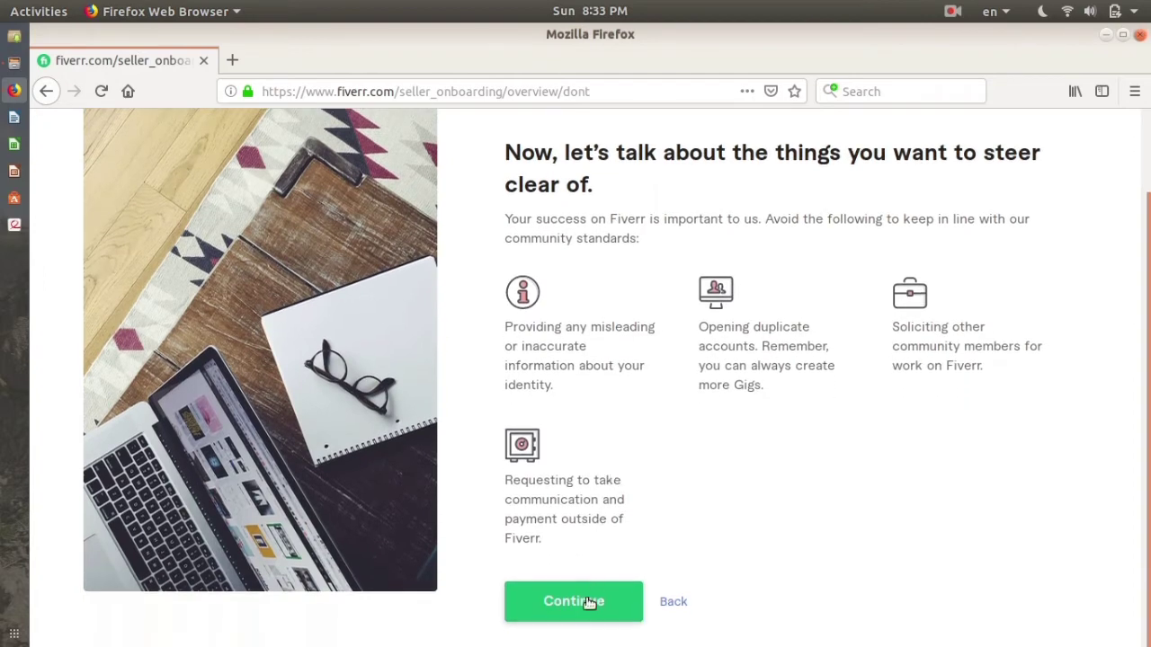
click(588, 600)
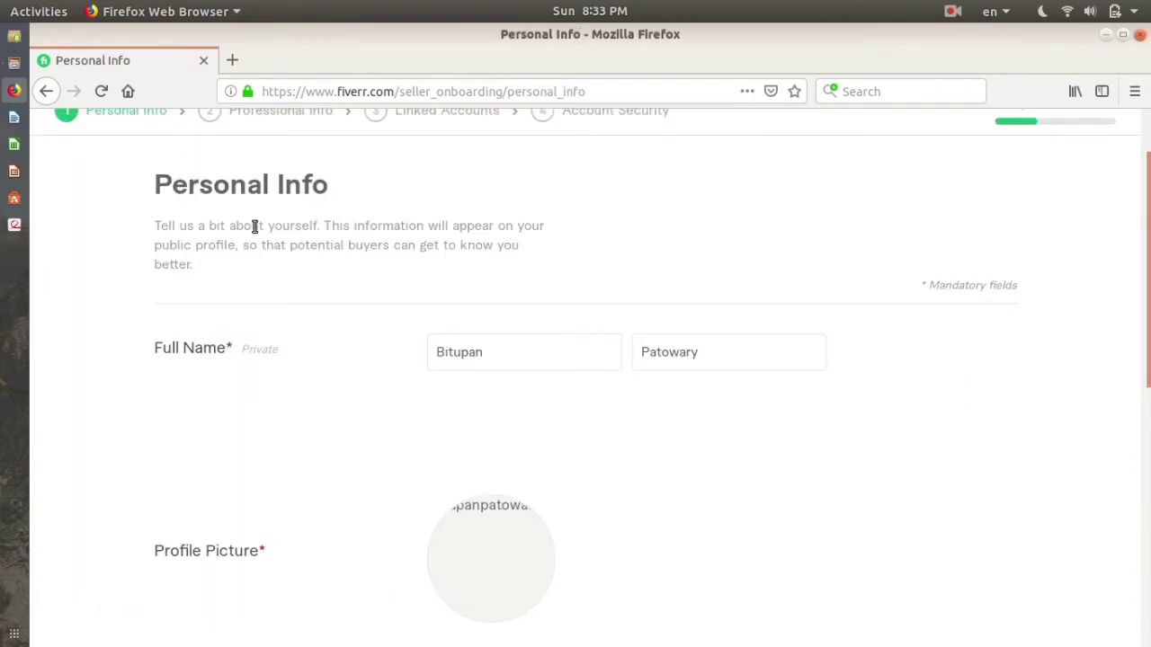
- Review the prefilled name, profile picture, description and languages, and proceed to Professional Info
scroll(300, 215, up, 1)
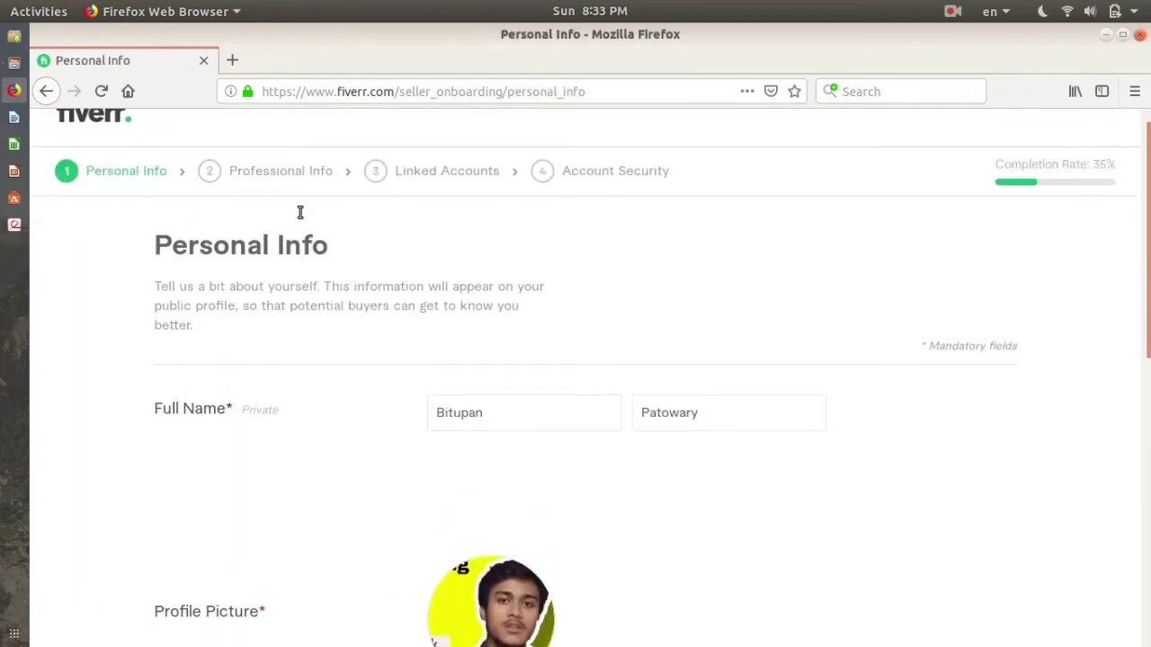
scroll(300, 215, down, 2)
click(488, 298)
scroll(663, 368, down, 4)
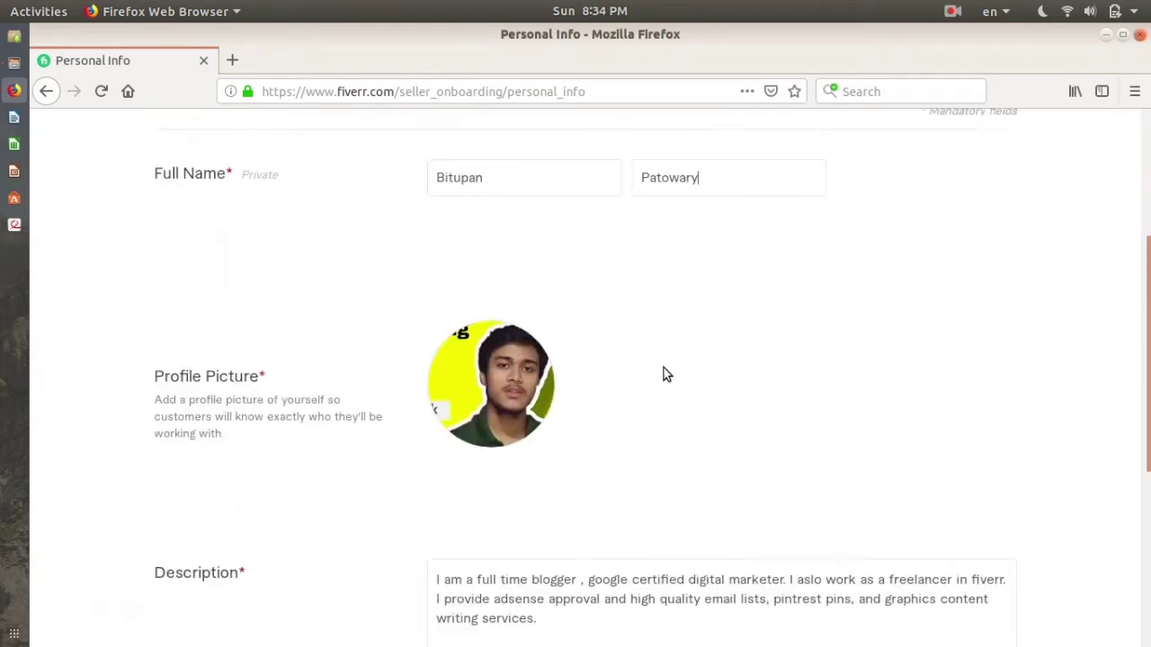
scroll(476, 225, up, 2)
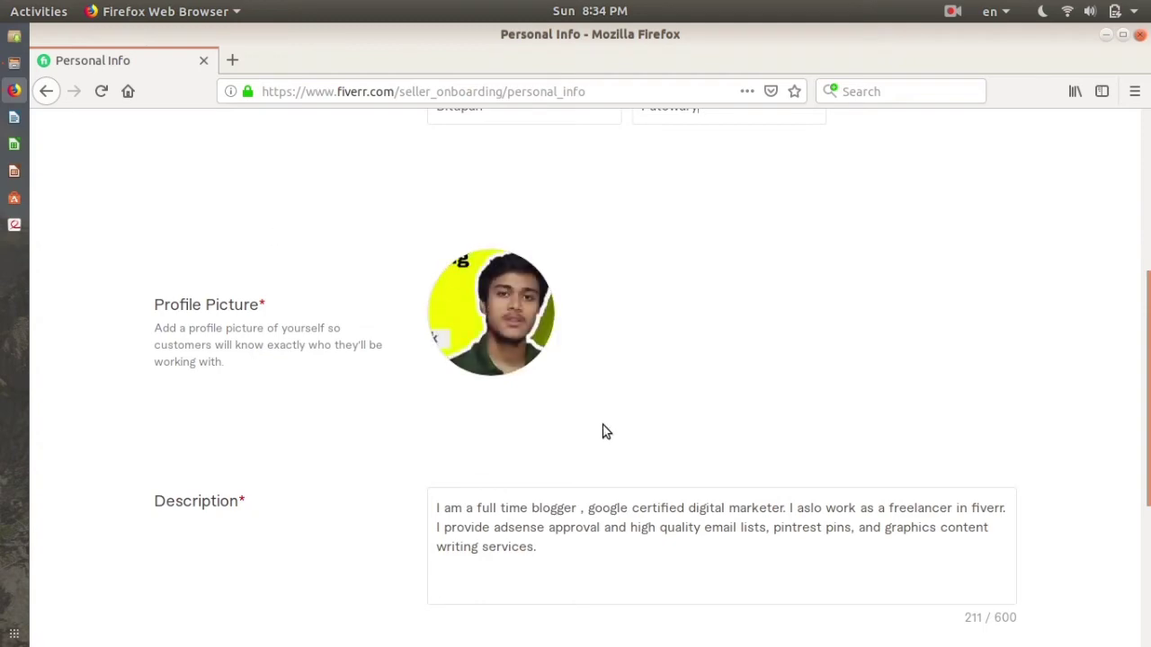
scroll(604, 427, down, 3)
scroll(603, 423, up, 5)
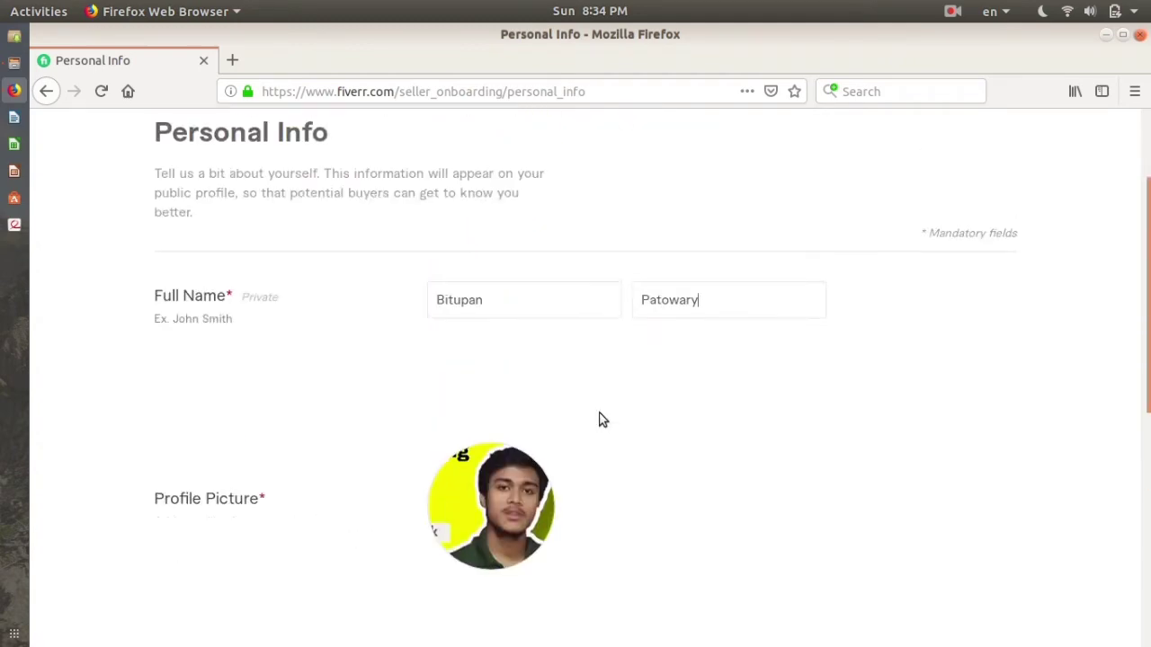
scroll(601, 419, down, 5)
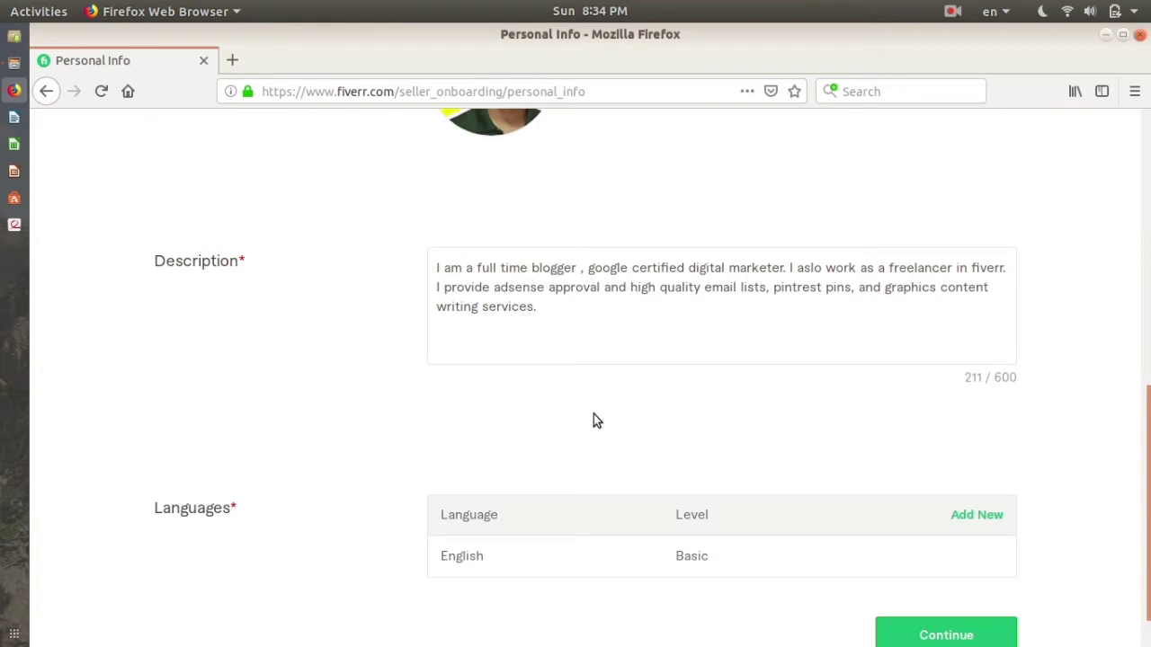
scroll(594, 419, down, 1)
click(919, 581)
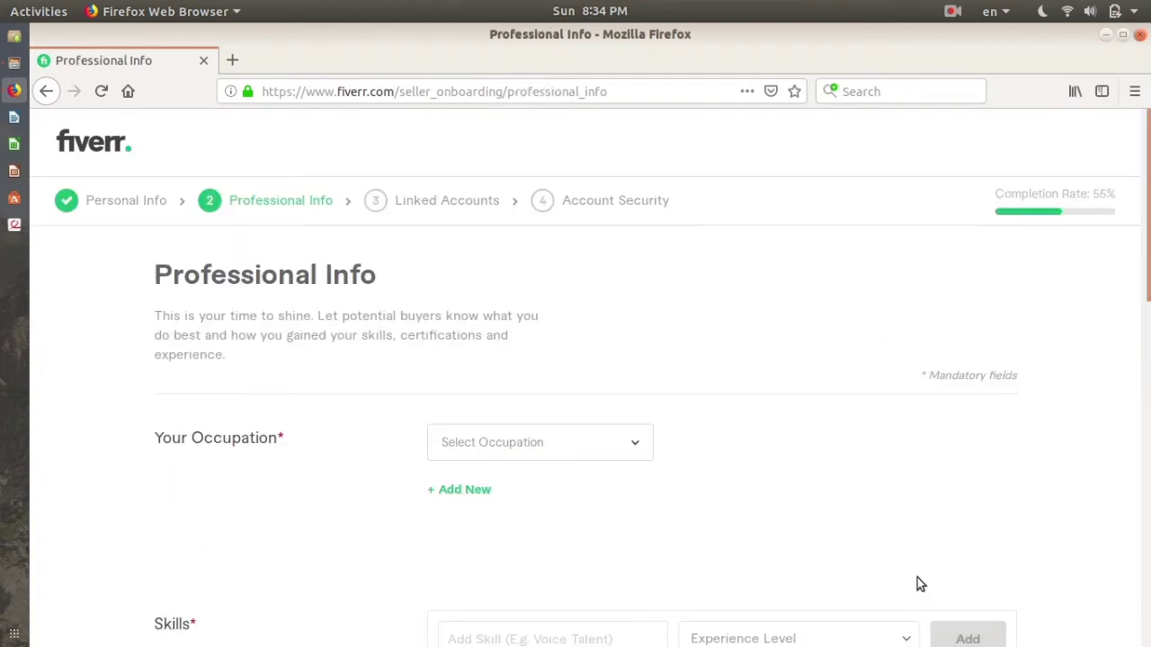
- Set the occupation to Digital Marketing, from 2020 to 2021
scroll(269, 378, down, 2)
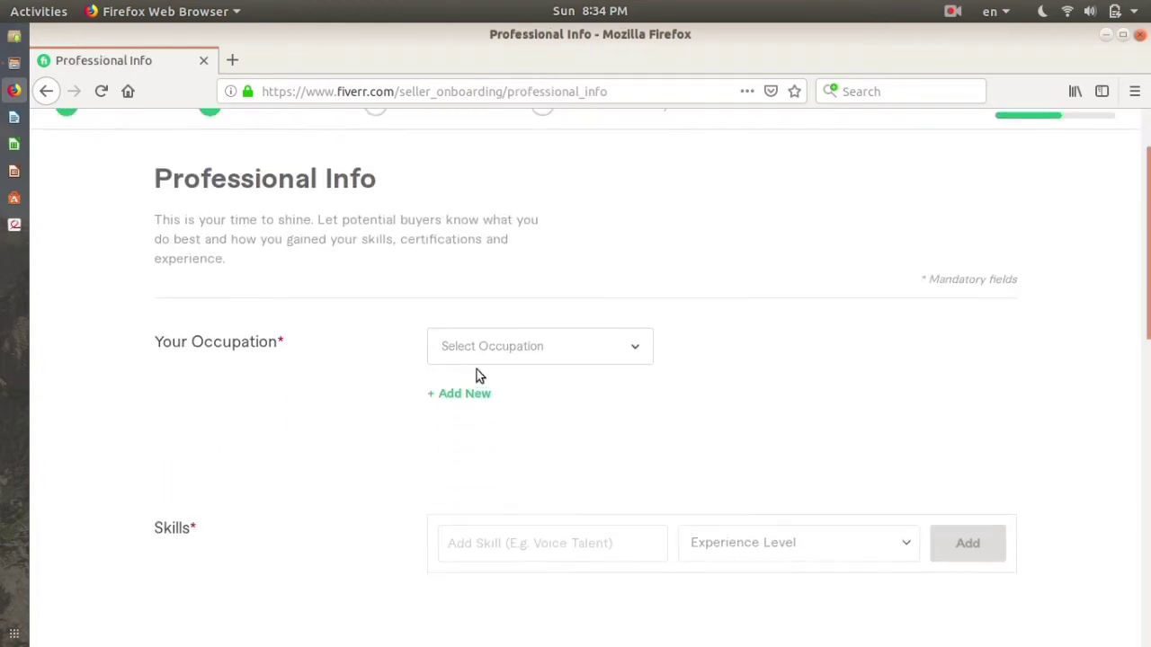
click(623, 353)
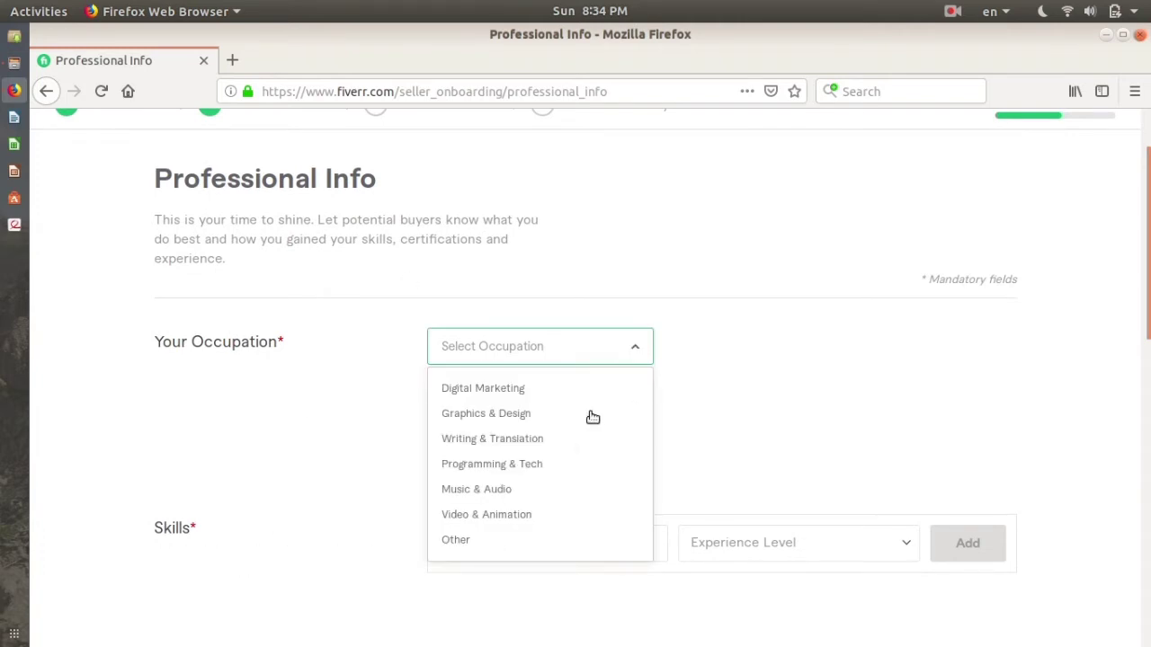
click(481, 389)
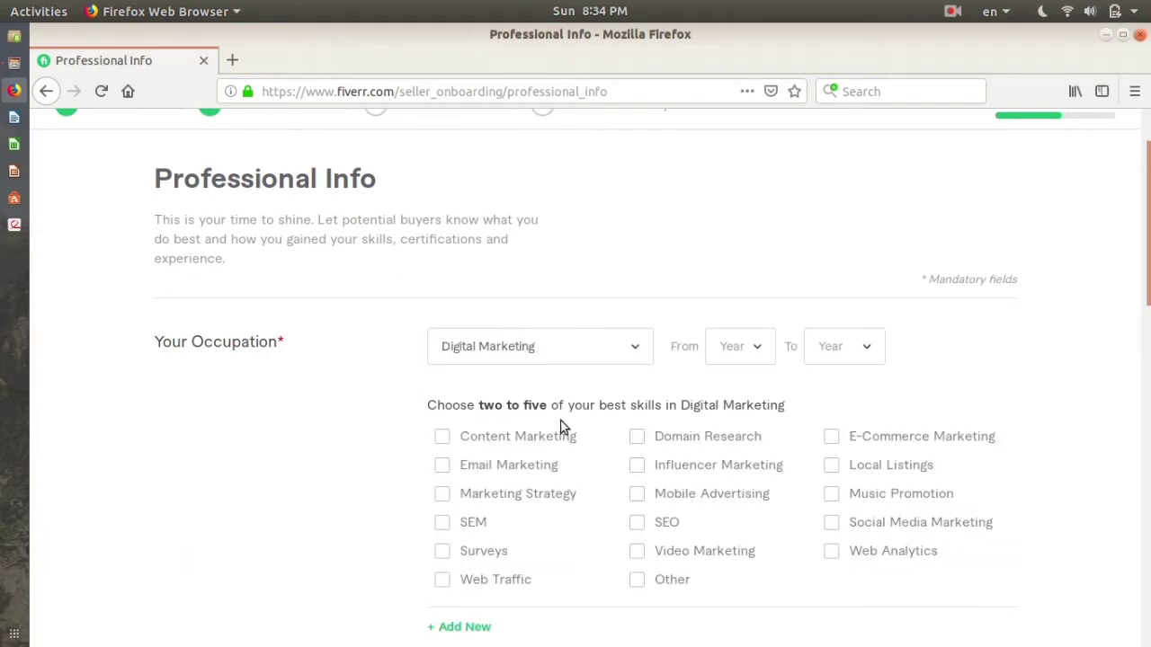
scroll(620, 351, down, 4)
scroll(414, 314, up, 3)
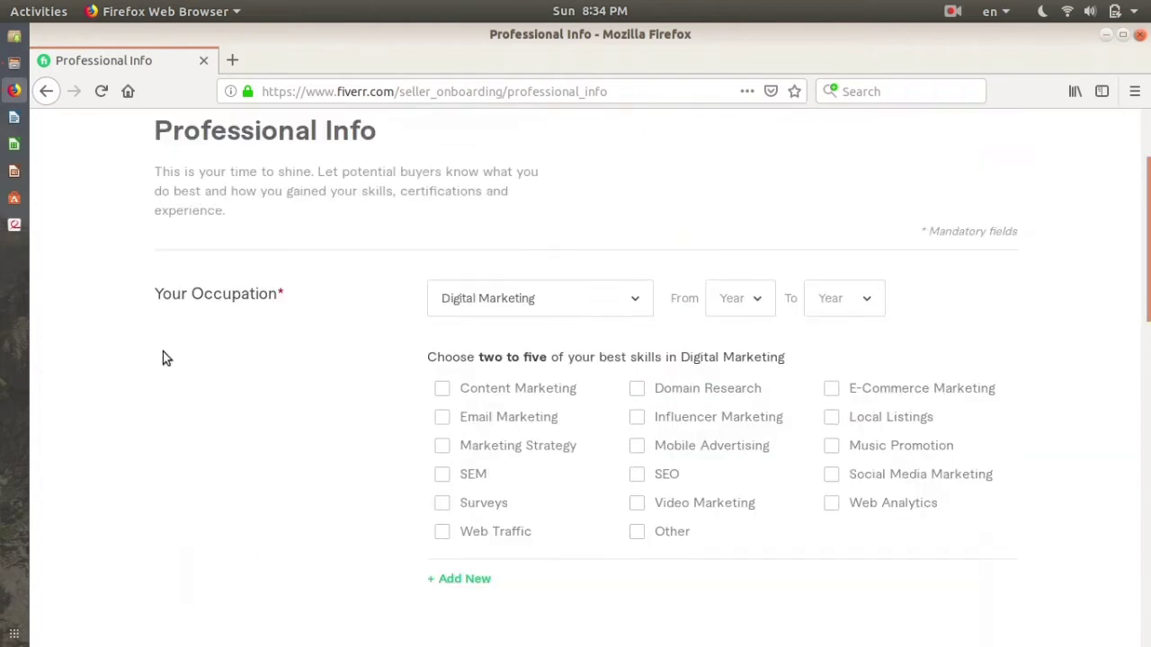
click(739, 299)
scroll(729, 404, down, 3)
scroll(734, 387, up, 5)
click(729, 462)
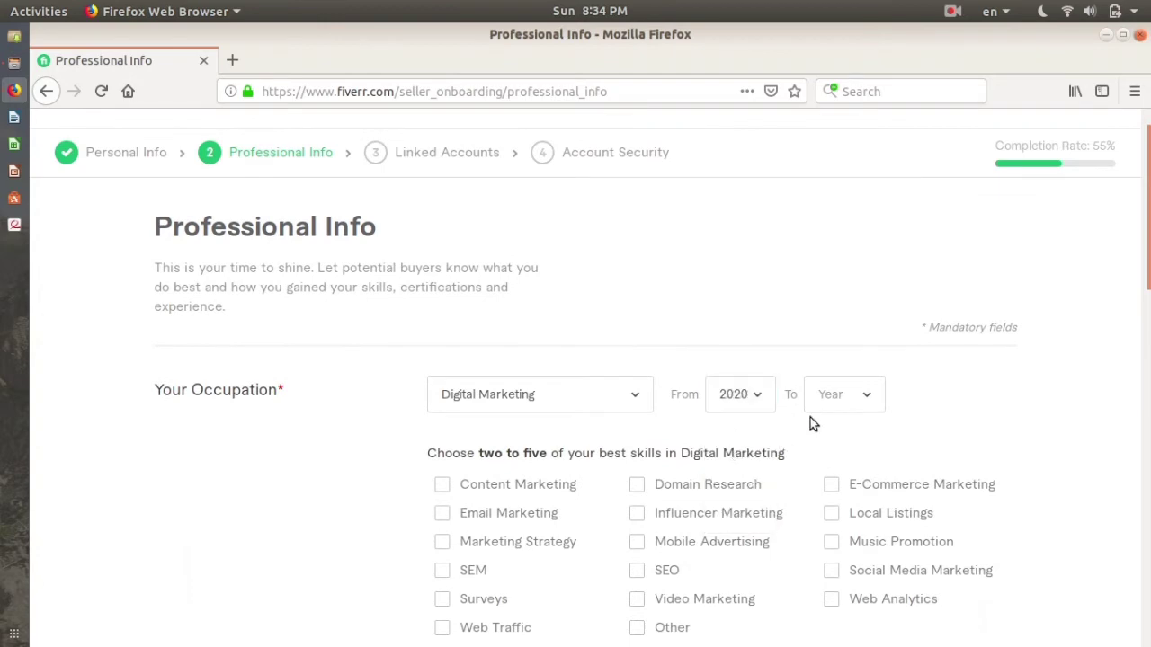
click(816, 407)
click(826, 438)
- Select Email Marketing, Other, Video Marketing, Surveys and Social Media Marketing as the best Digital Marketing skills
scroll(823, 441, down, 5)
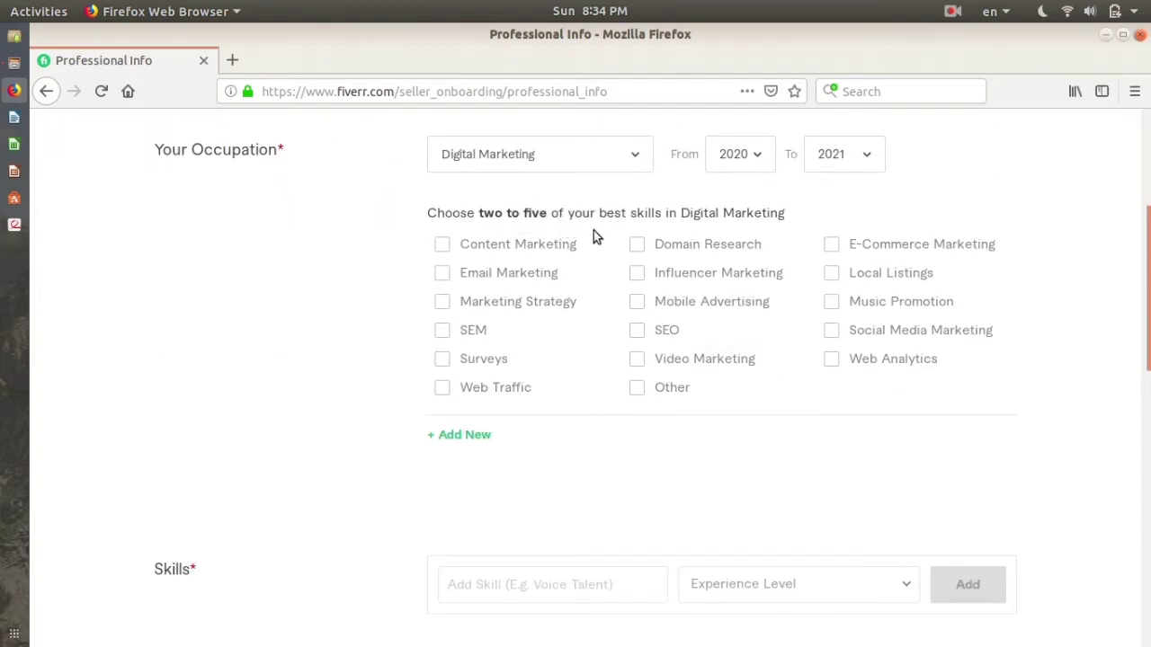
click(450, 274)
click(643, 390)
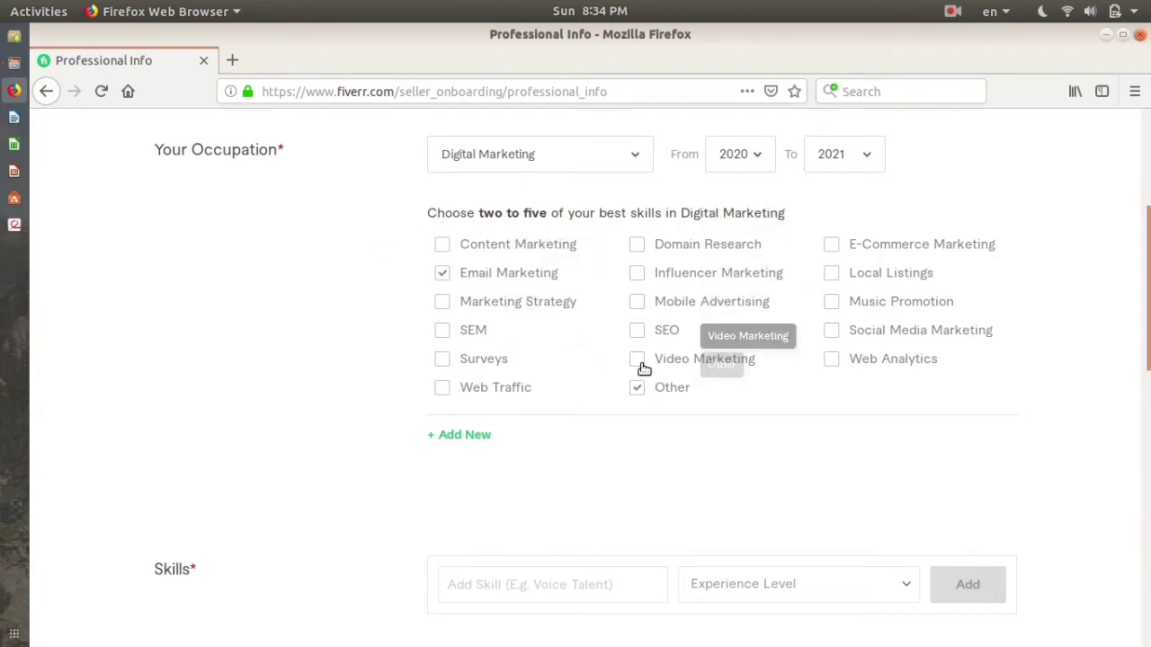
click(639, 363)
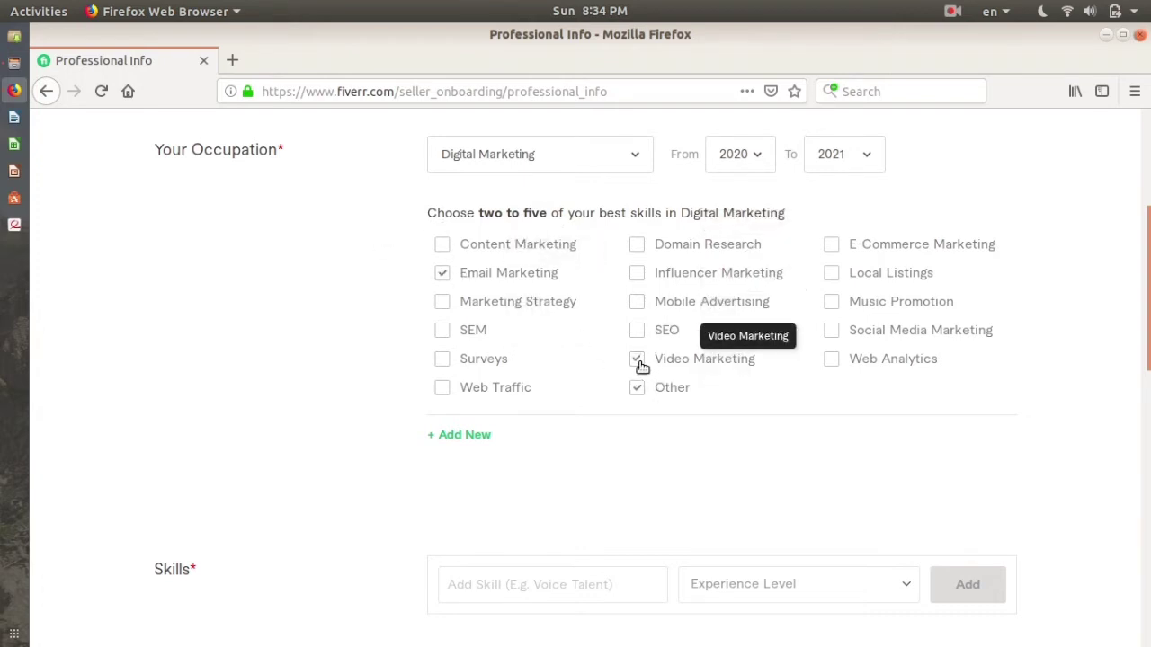
click(446, 361)
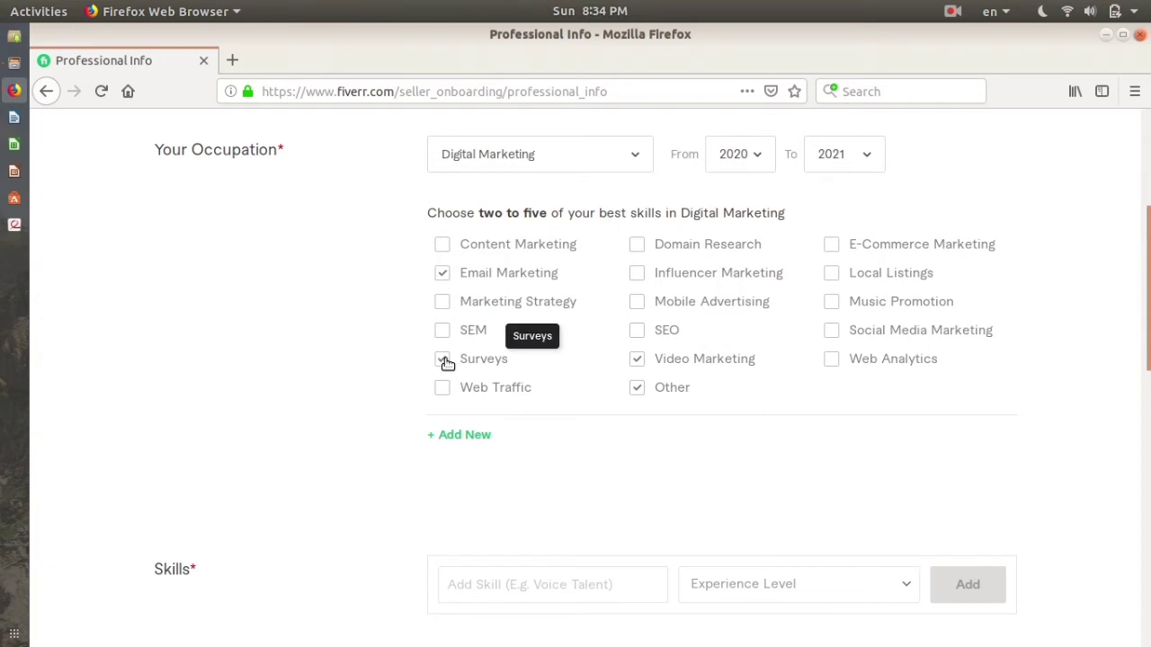
click(832, 334)
- Add the skill Email Addresses with the experience level Intermediate to the Skills section
scroll(630, 331, down, 3)
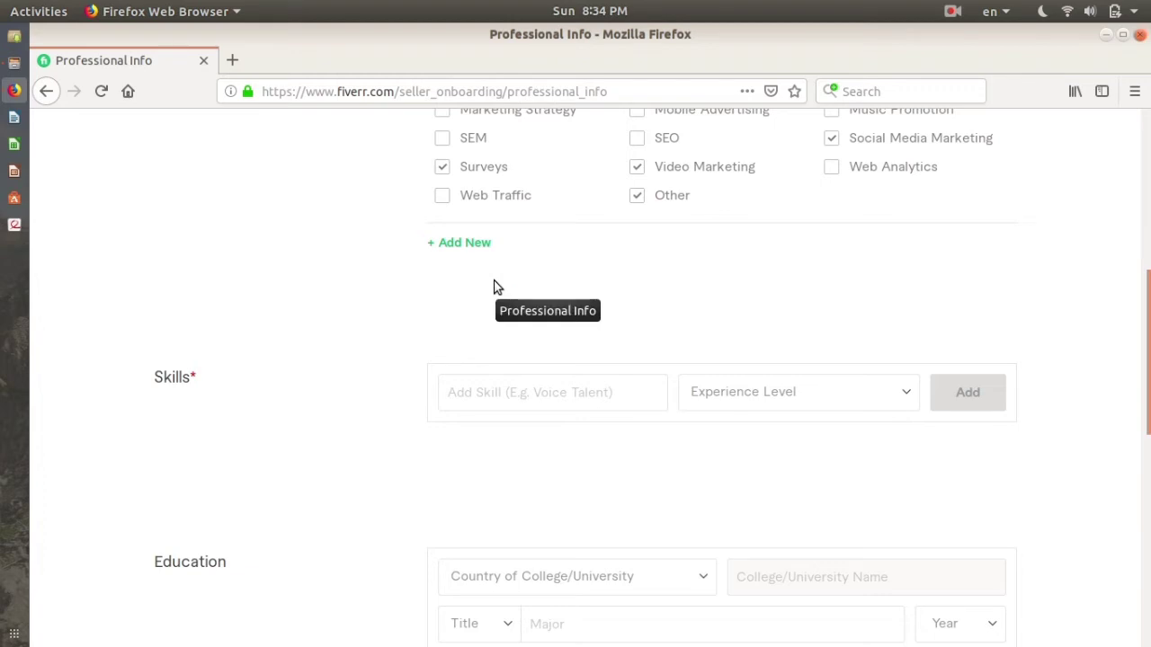
scroll(461, 306, down, 2)
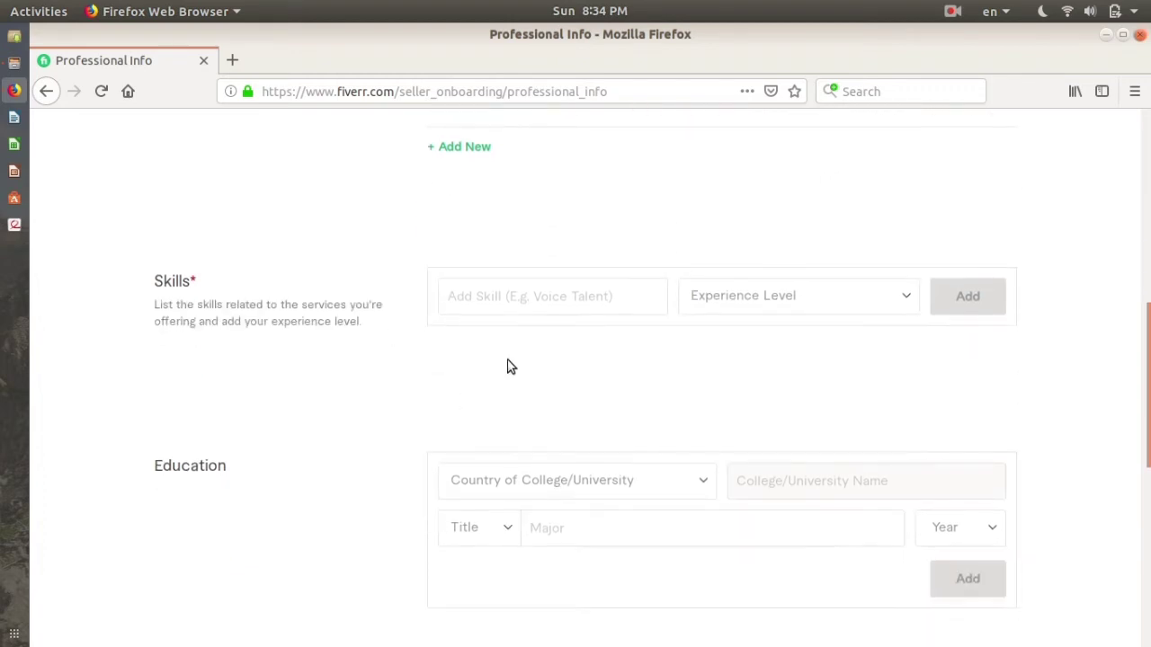
click(567, 295)
scroll(553, 258, up, 3)
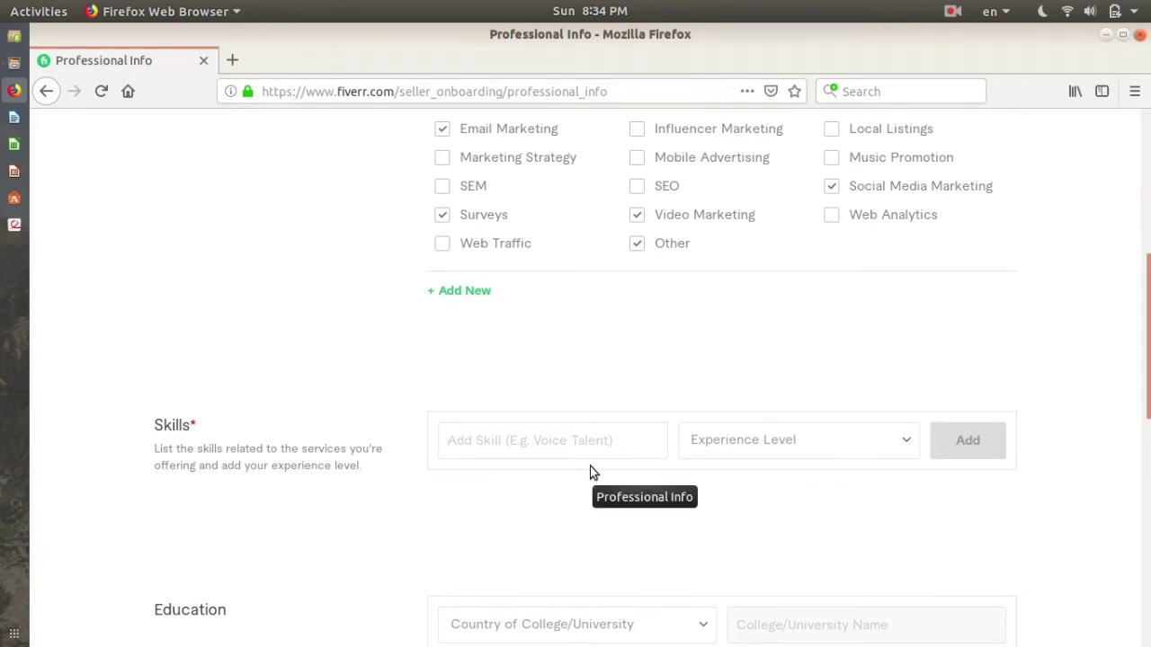
click(887, 449)
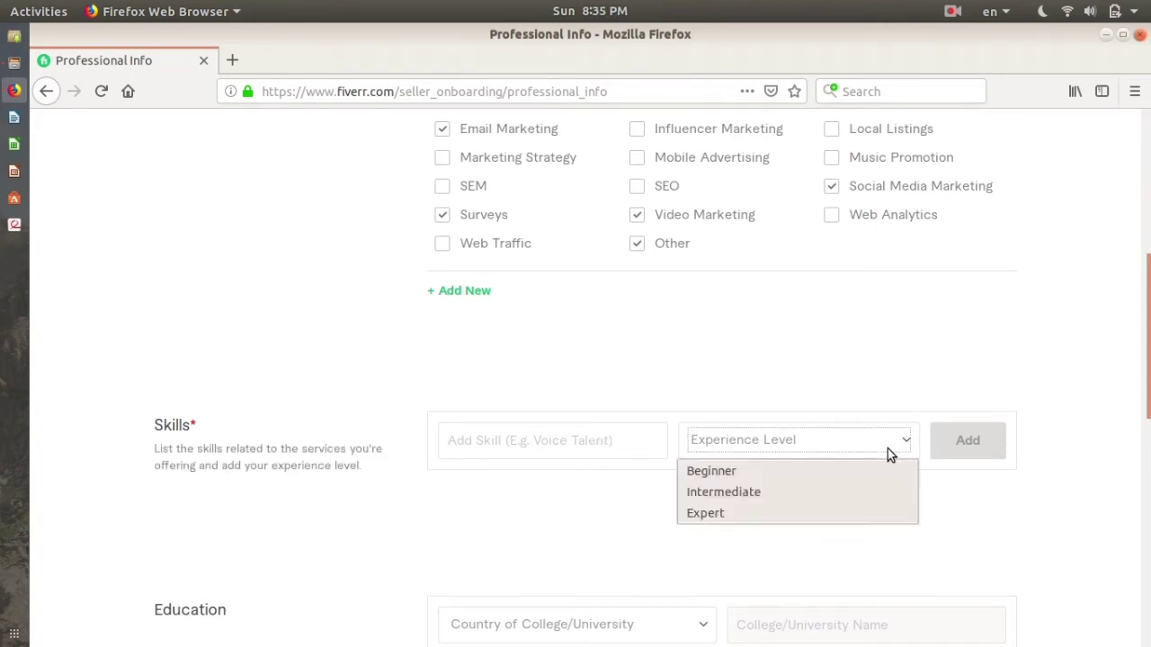
click(829, 502)
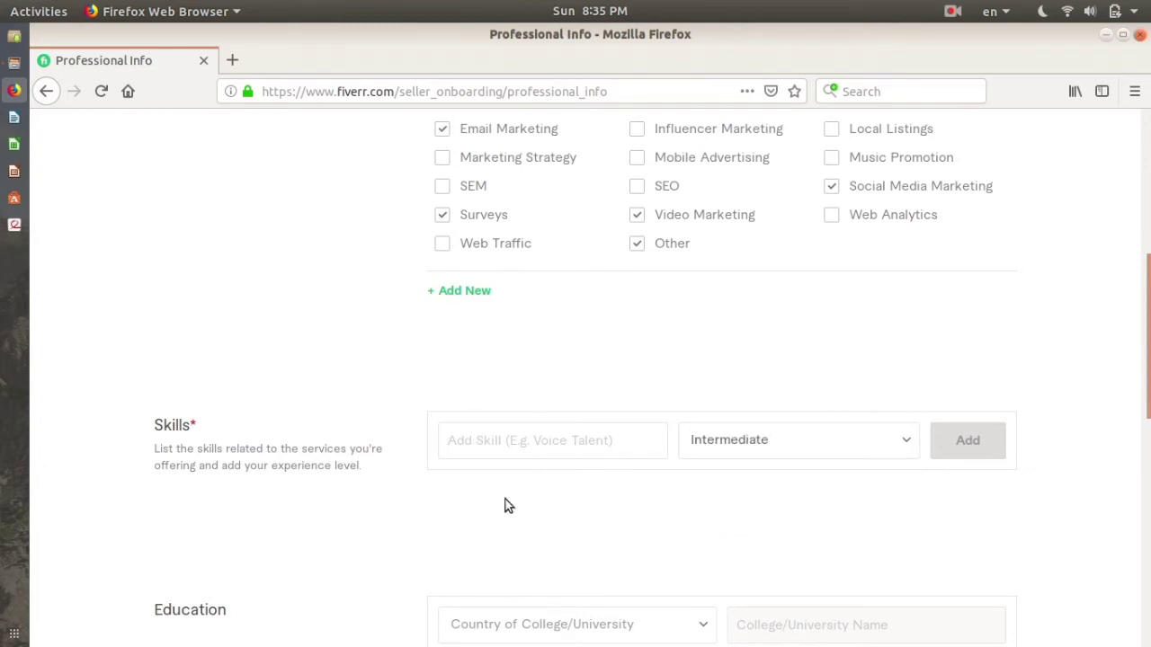
text(Em A)
key(BackSpace)
key(BackSpace)
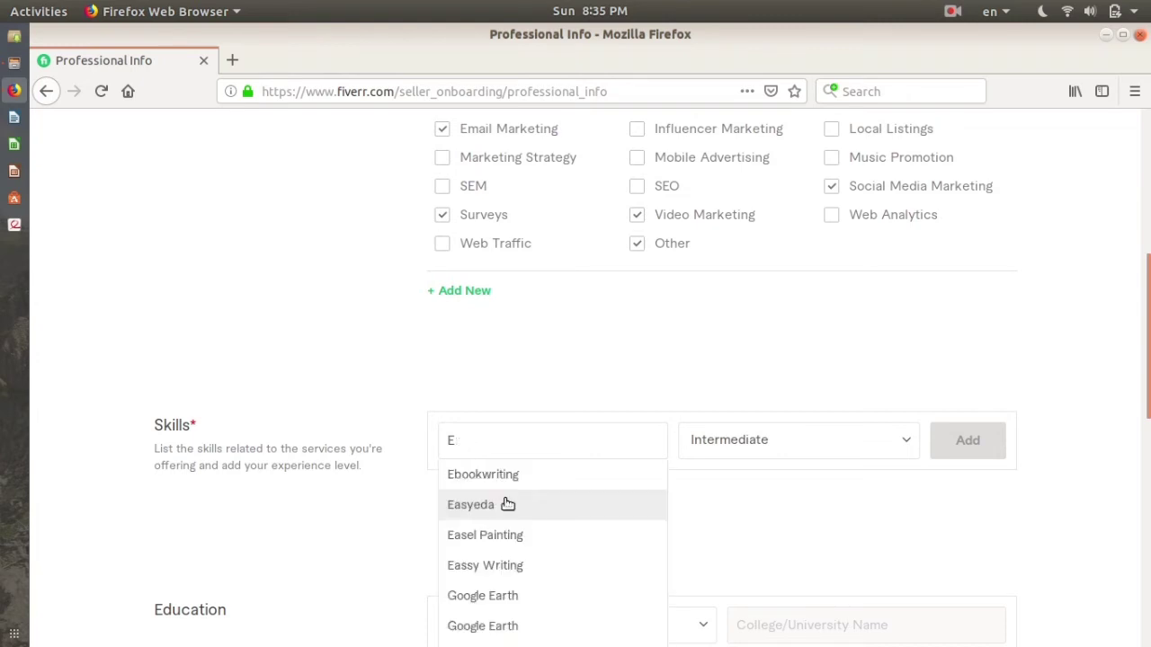
text(Mail)
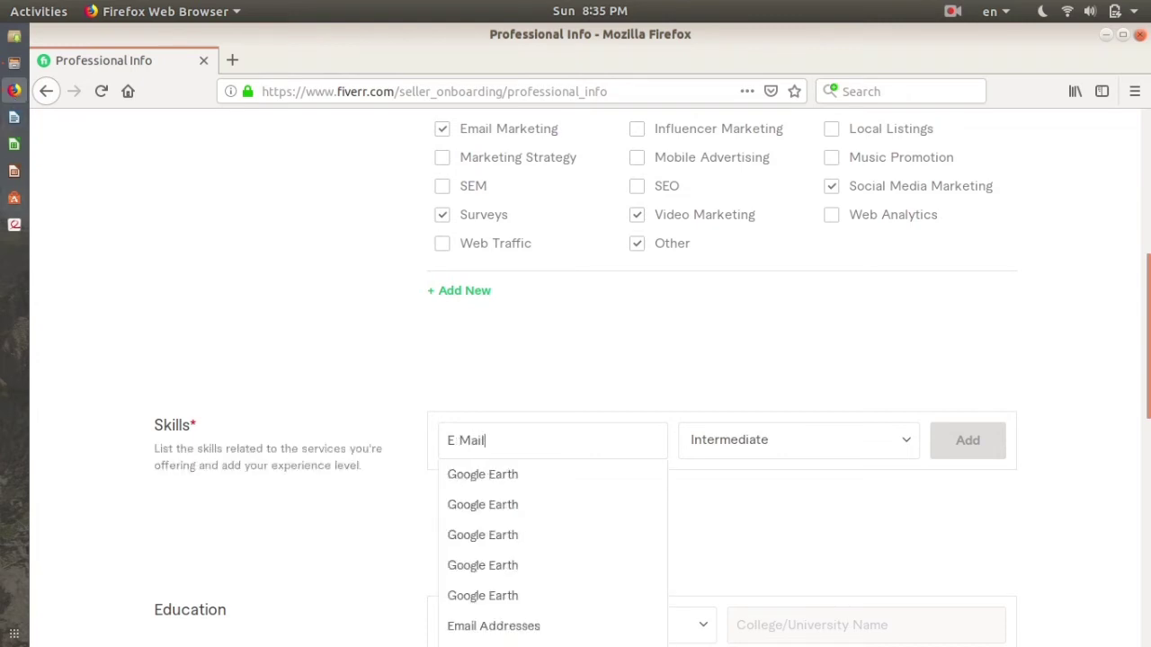
click(477, 627)
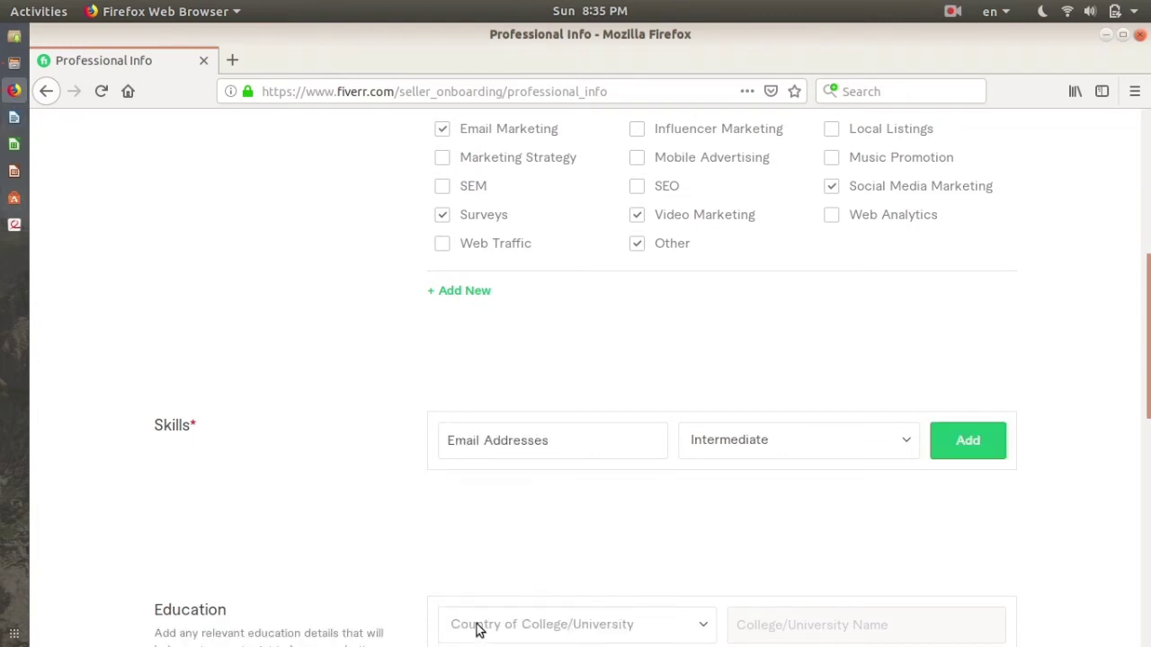
click(986, 444)
- Leave Education, Certification and Personal Website empty and proceed to Linked Accounts
scroll(730, 379, down, 3)
scroll(539, 269, down, 3)
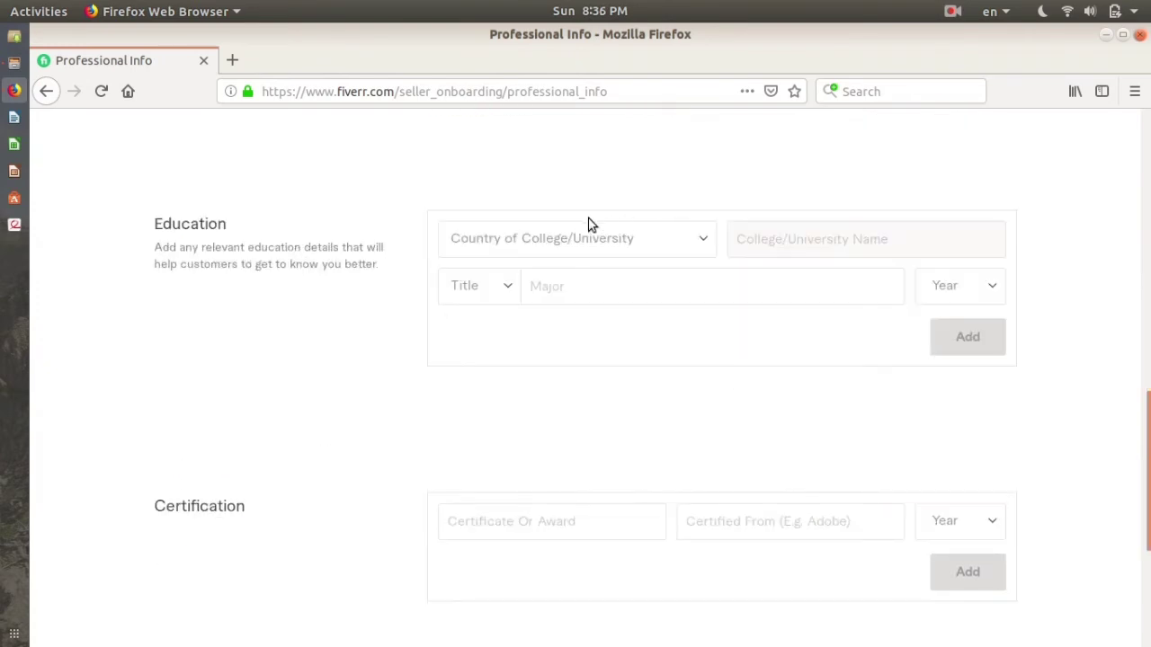
scroll(450, 311, down, 3)
scroll(593, 359, down, 2)
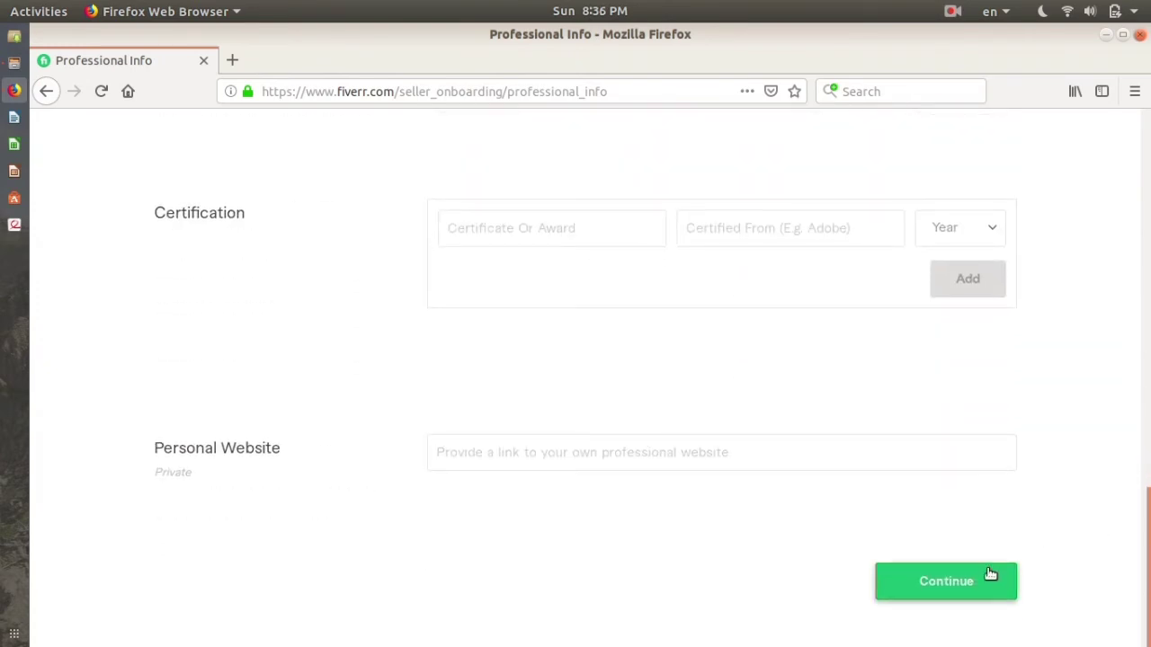
click(922, 589)
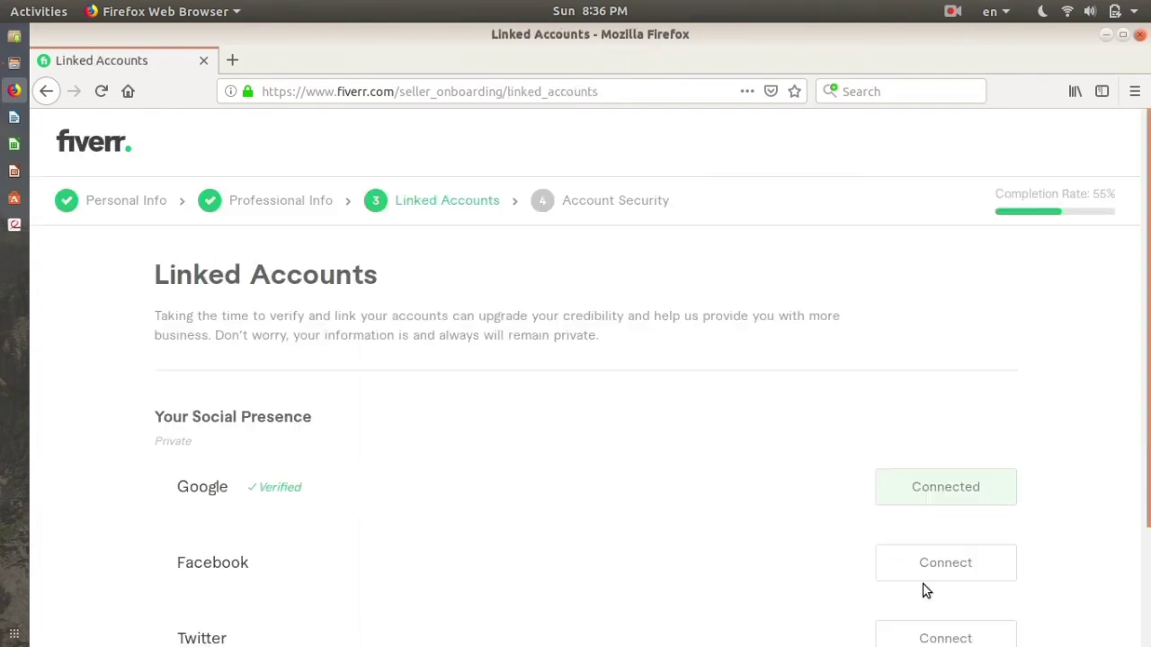
- Review the linked social accounts, leave Facebook and Twitter unconnected, and proceed to Account Security
scroll(396, 342, down, 3)
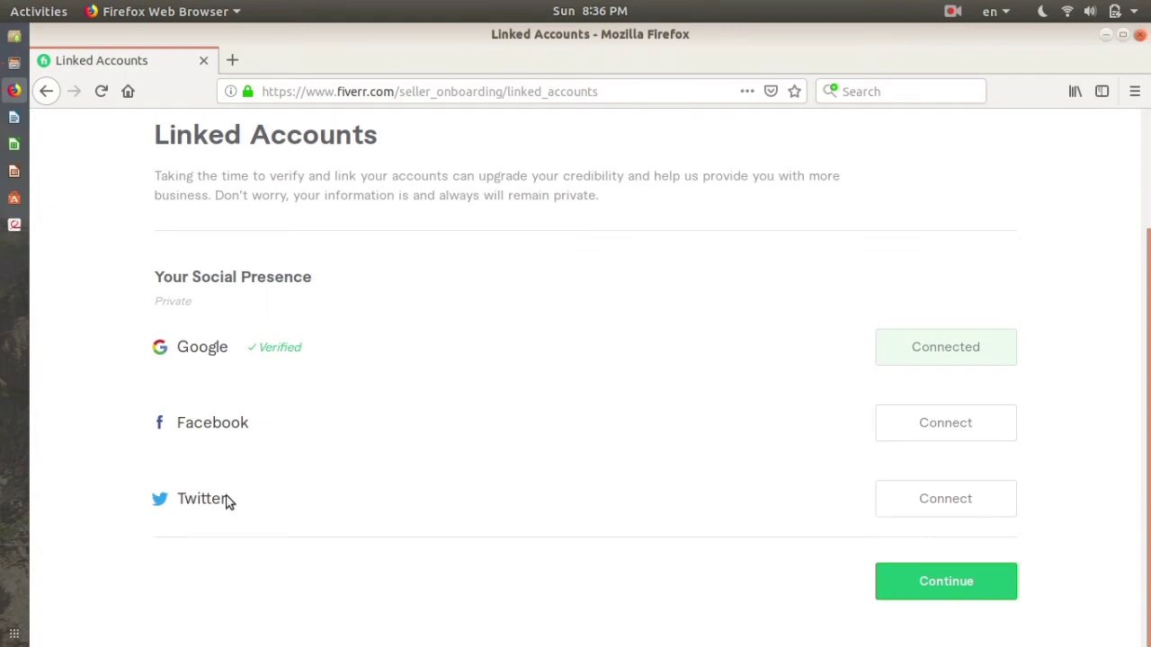
scroll(312, 430, up, 3)
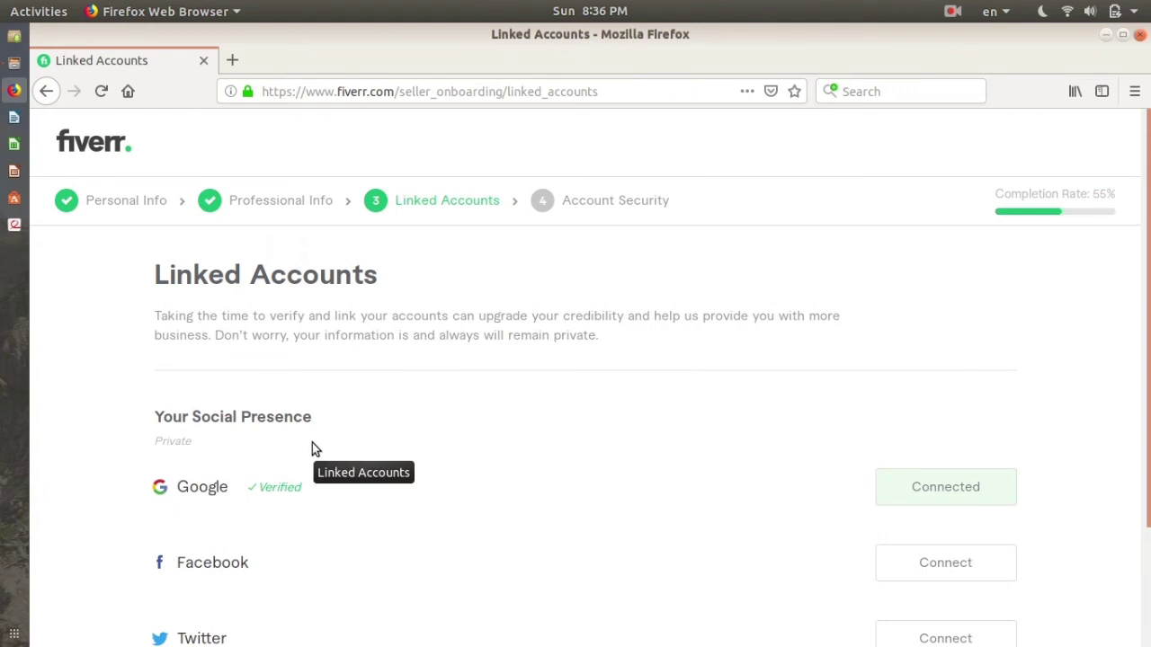
scroll(341, 460, down, 3)
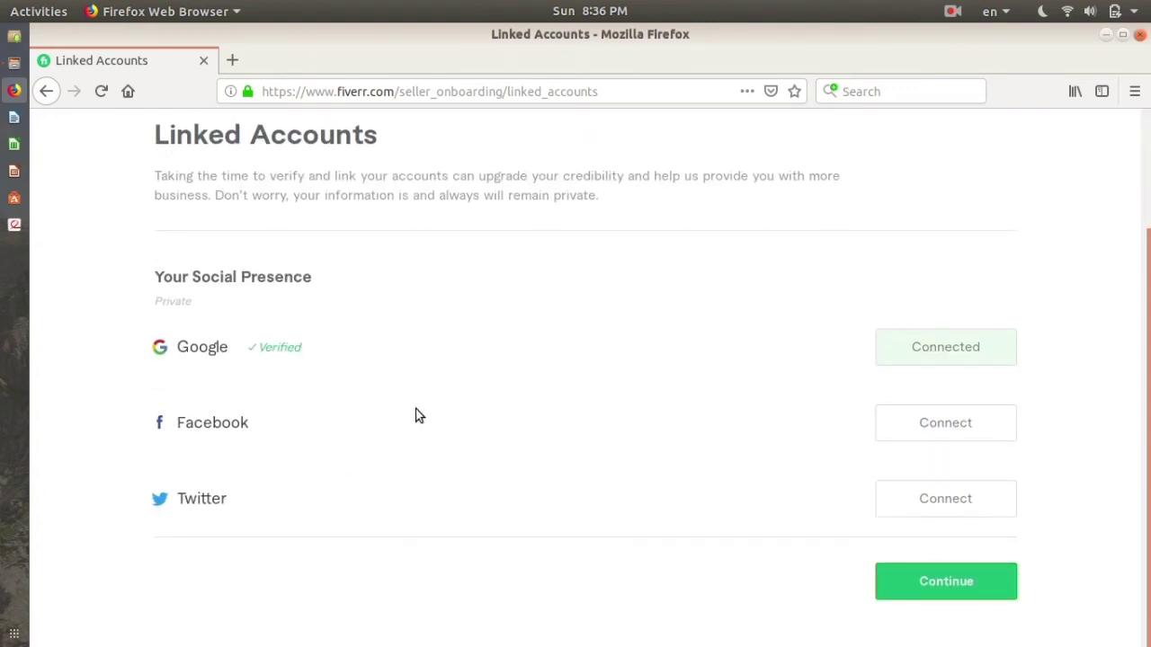
click(976, 584)
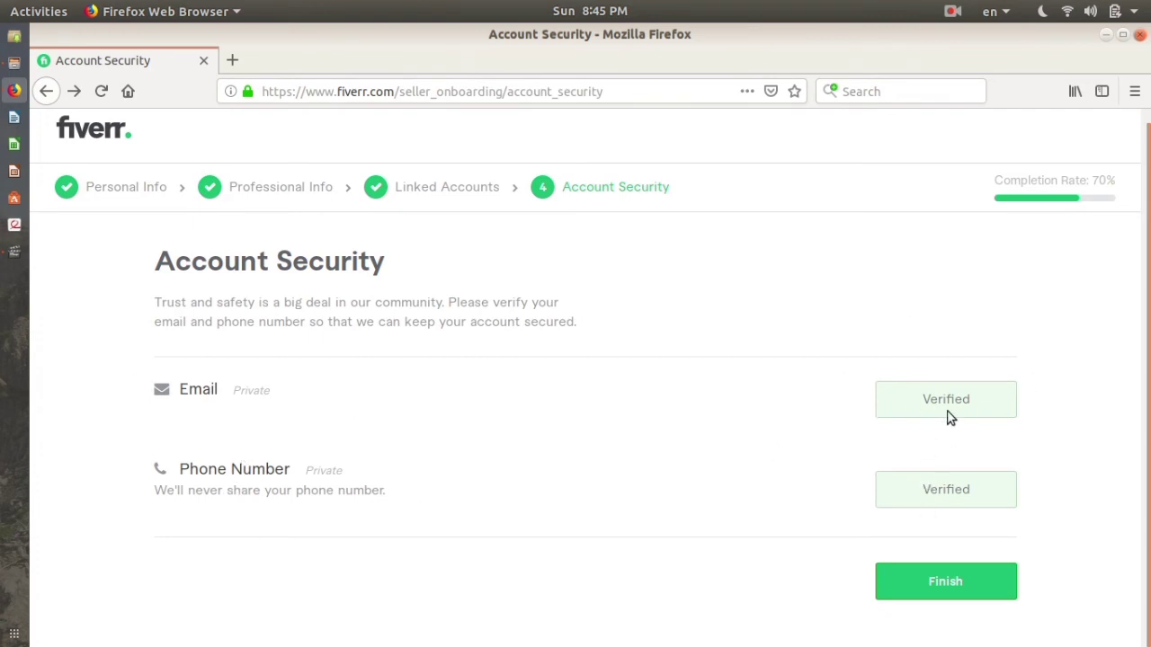
- Finish the Account Security page of the seller onboarding and dismiss the dialog that follows
click(956, 582)
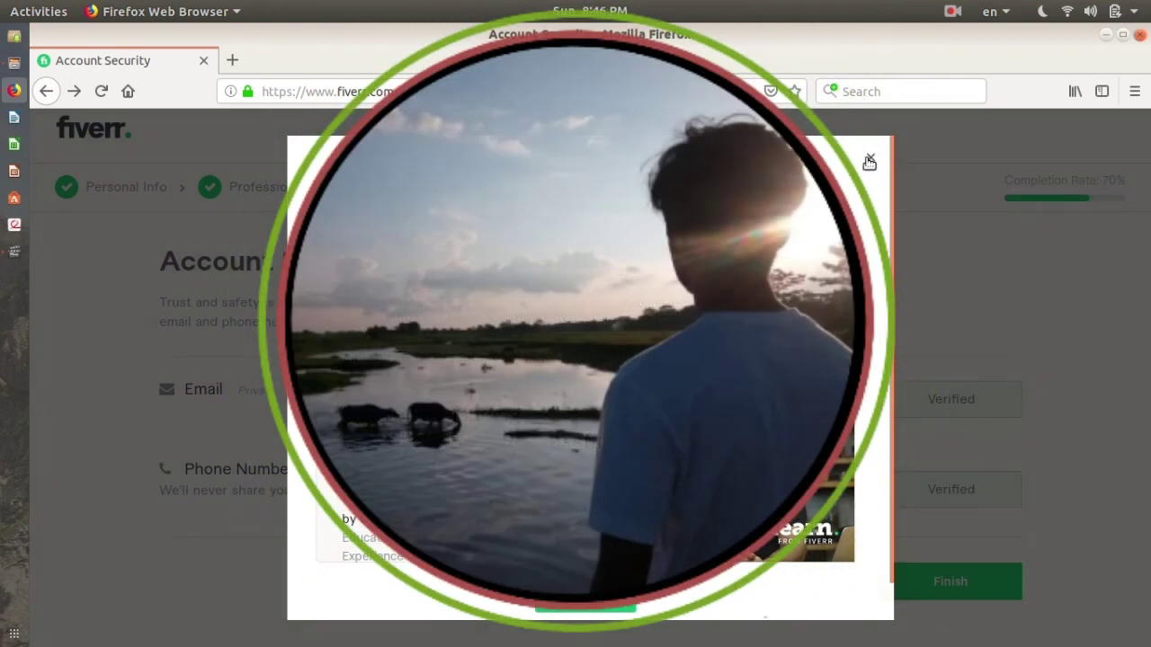
click(870, 159)
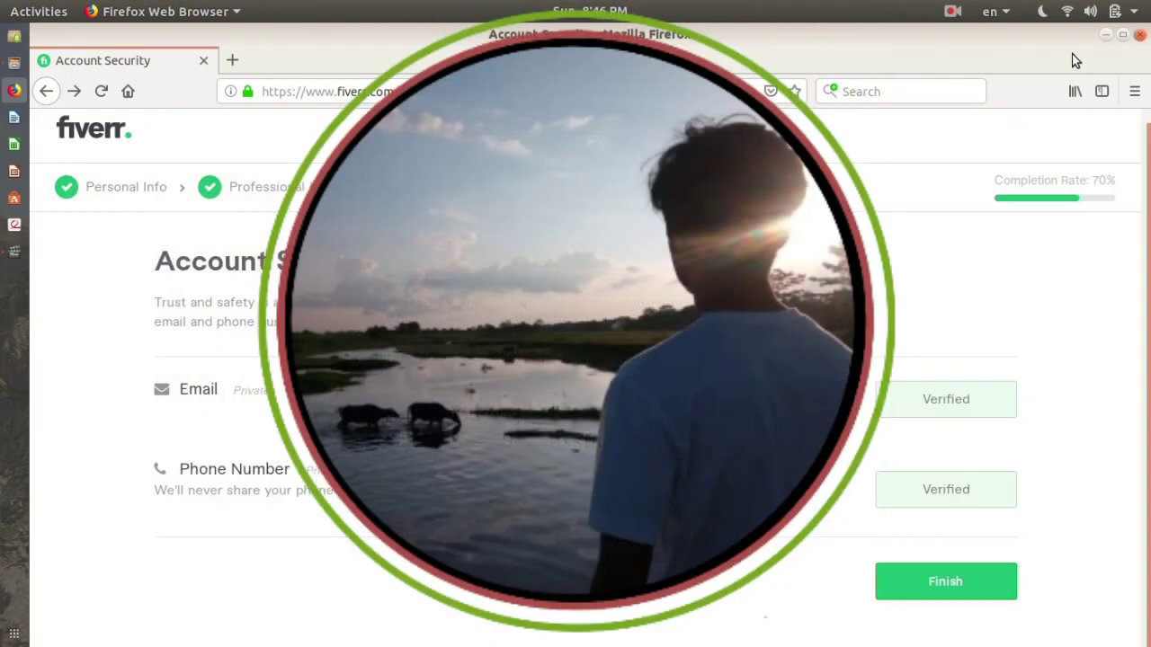
- Minimize the browser and the video player windows to show the desktop
click(1105, 35)
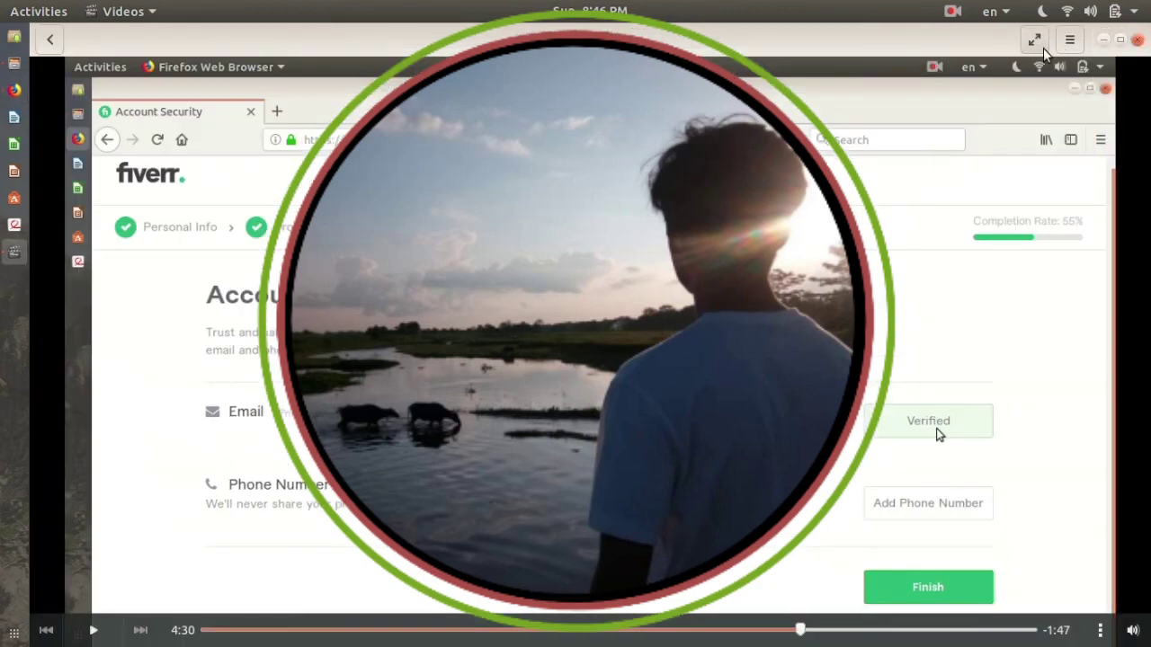
click(1105, 38)
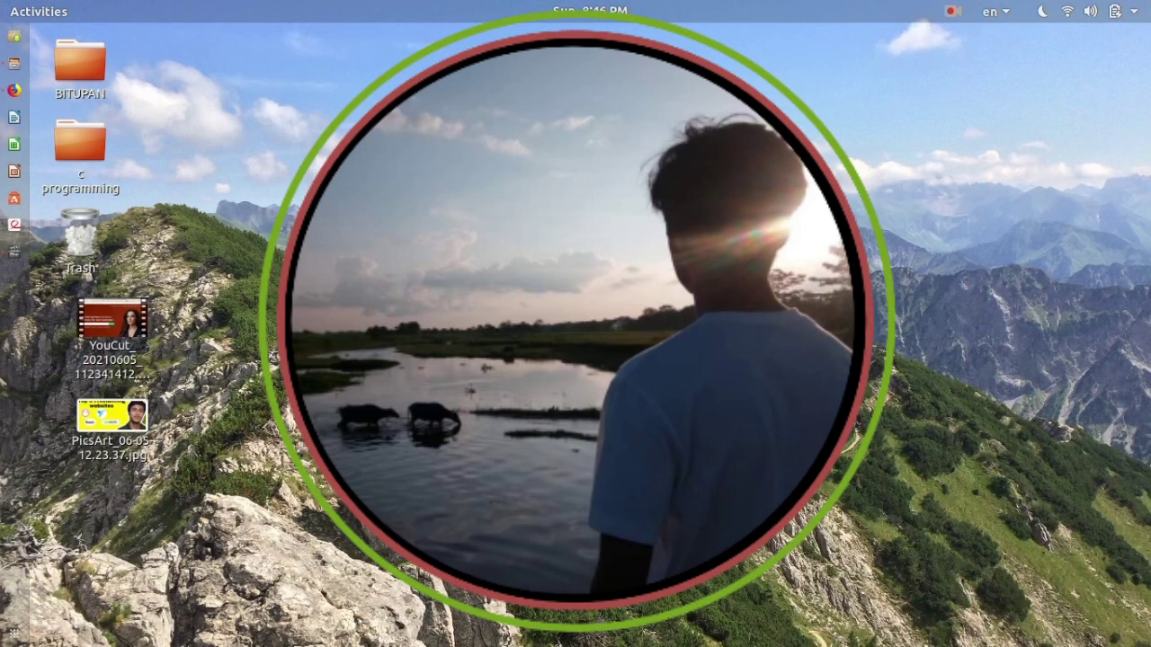